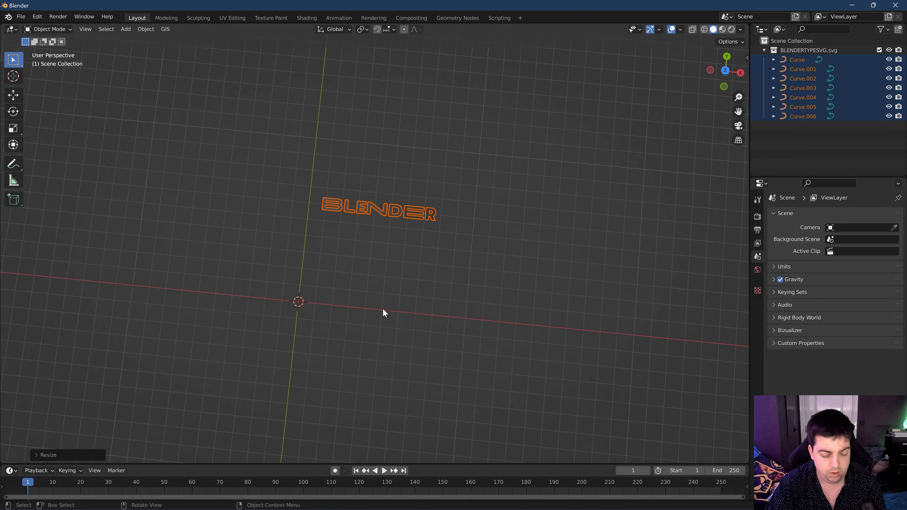
# Scale up all the imported BLENDER letter curves together to a scale of about 123.2 on every axis.
pyautogui.press('s')
pyautogui.click(503, 280)
pyautogui.moveTo(536, 255)
pyautogui.mouseDown(button='middle')
pyautogui.moveTo(538, 270)
pyautogui.moveTo(539, 243)
pyautogui.mouseUp(button='middle')
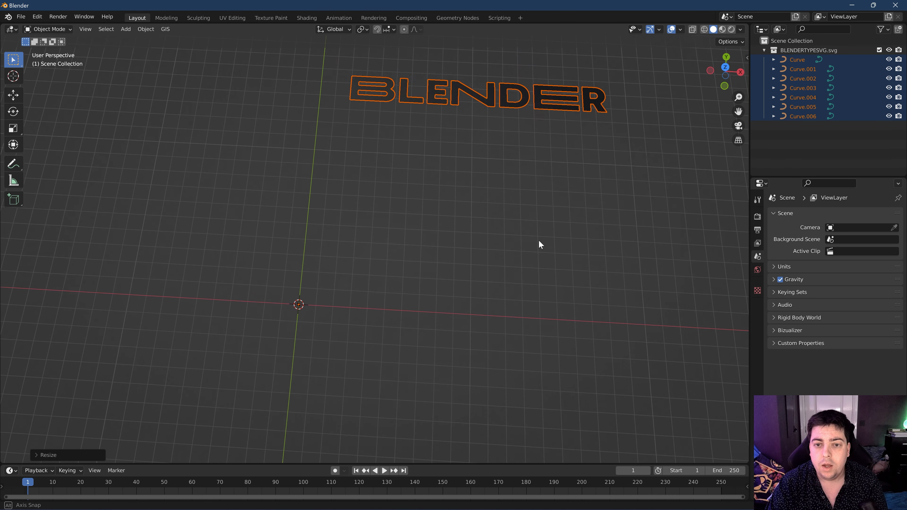
pyautogui.click(534, 240)
# Unlink the imported SVG material from the letter R so its material slot is empty.
pyautogui.click(587, 108)
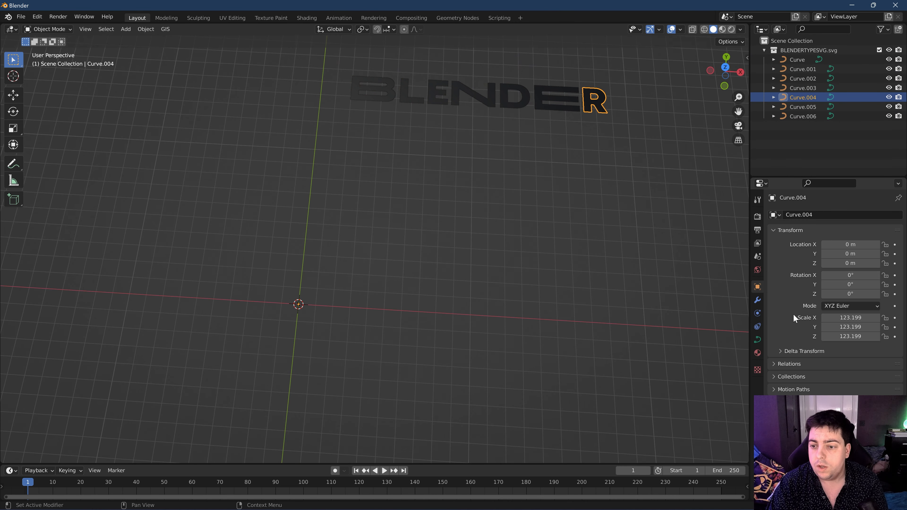
pyautogui.click(757, 352)
pyautogui.click(882, 256)
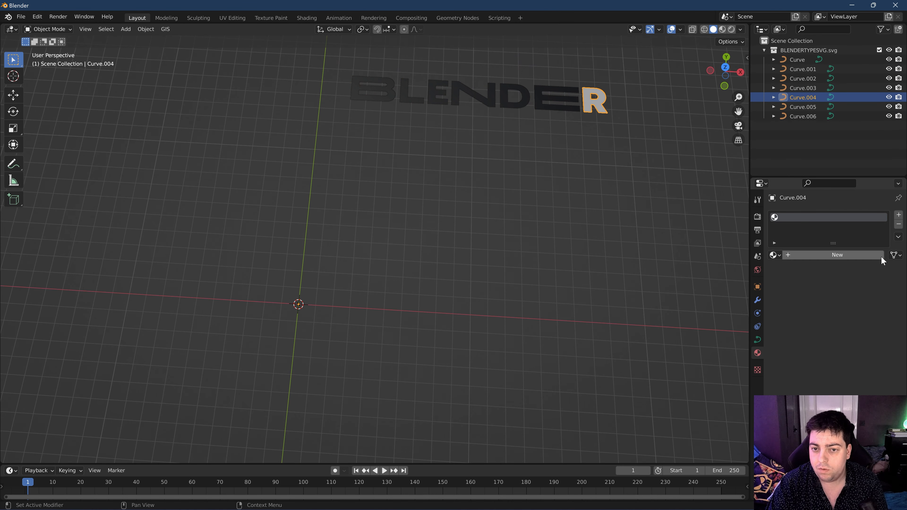
pyautogui.moveTo(548, 132); pyautogui.dragTo(325, 89)
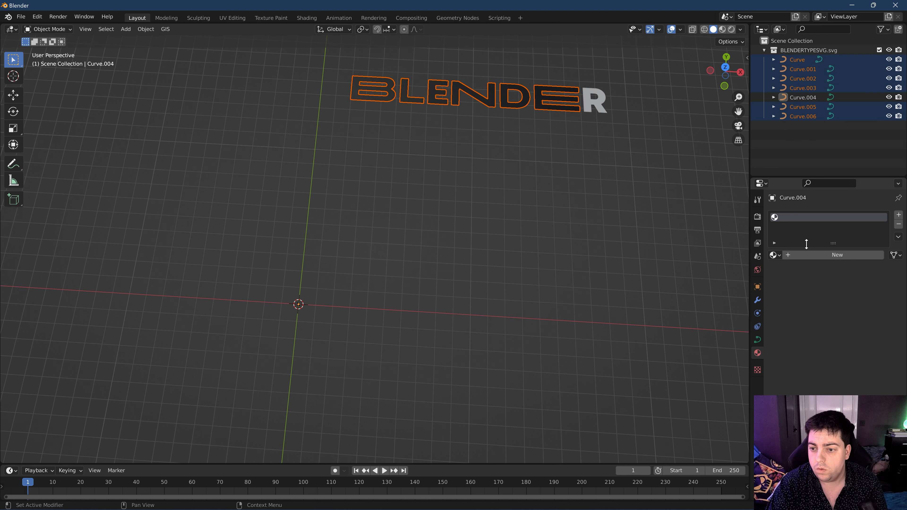
pyautogui.hotkey('alt', 'a')
# Unlink the SVGMat.002 material from the second E, the D and the N, one letter at a time.
pyautogui.click(537, 107)
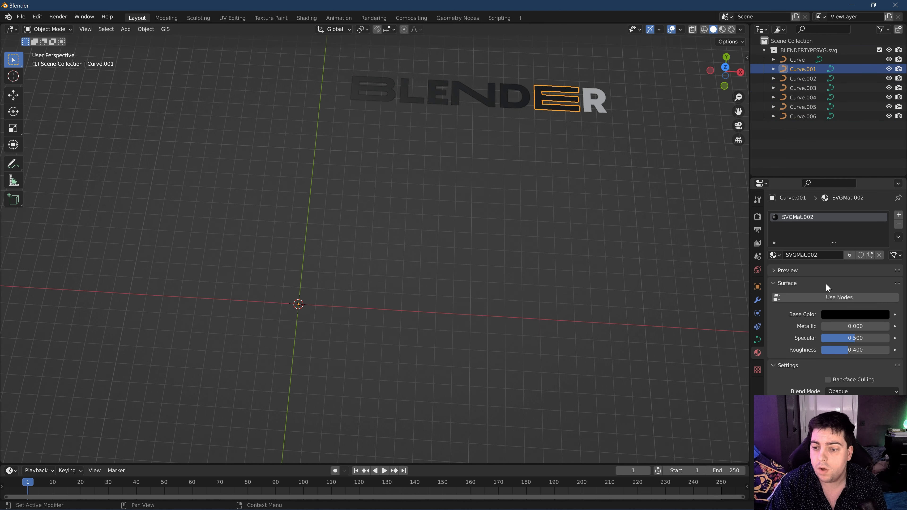
pyautogui.click(879, 255)
pyautogui.click(503, 105)
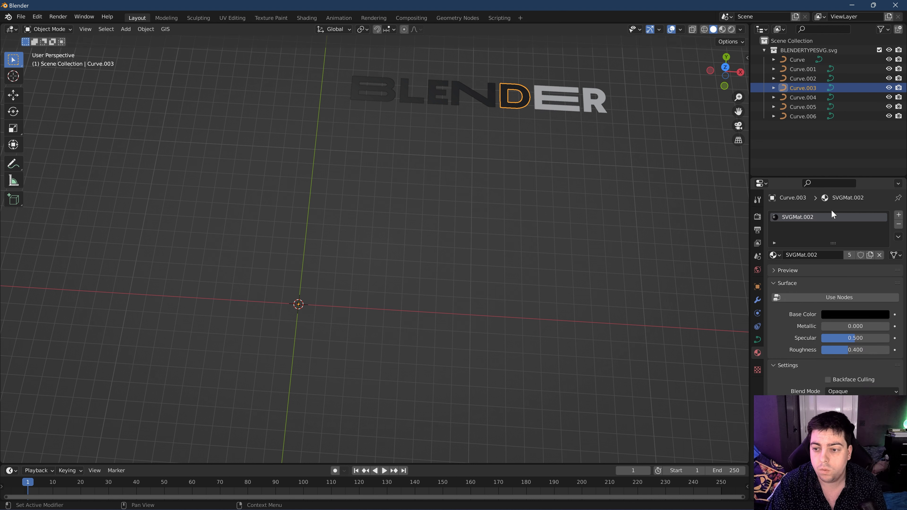
pyautogui.click(879, 255)
pyautogui.click(488, 102)
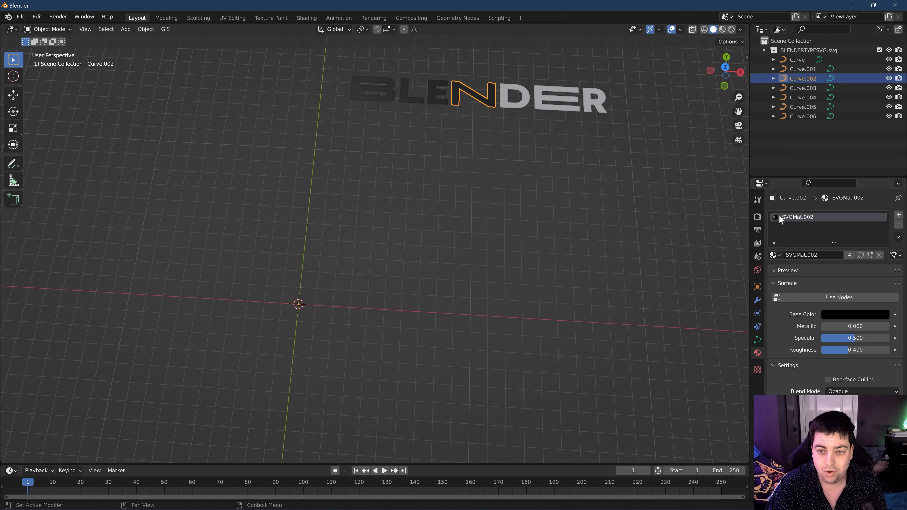
pyautogui.click(879, 254)
# Unlink the SVGMat.002 material from the first E, the L and the B, one letter at a time.
pyautogui.click(444, 95)
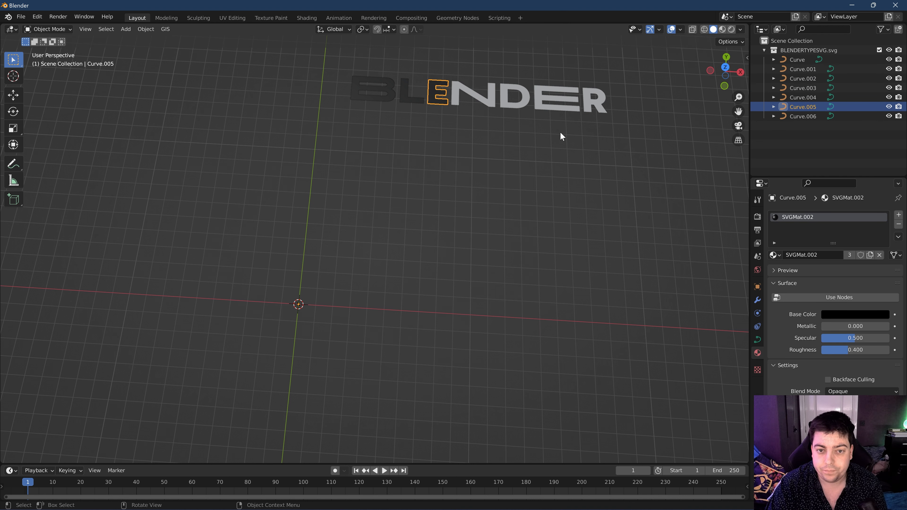
pyautogui.click(879, 254)
pyautogui.click(404, 96)
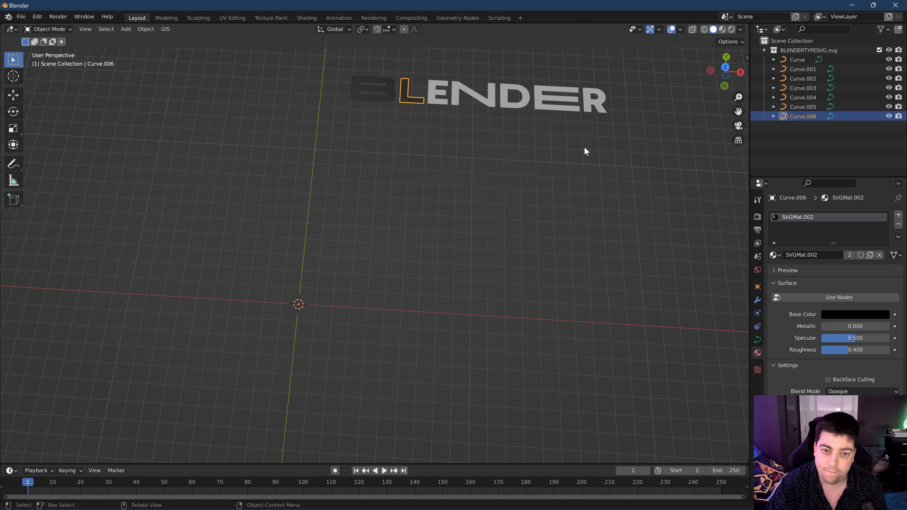
pyautogui.click(879, 255)
pyautogui.click(363, 100)
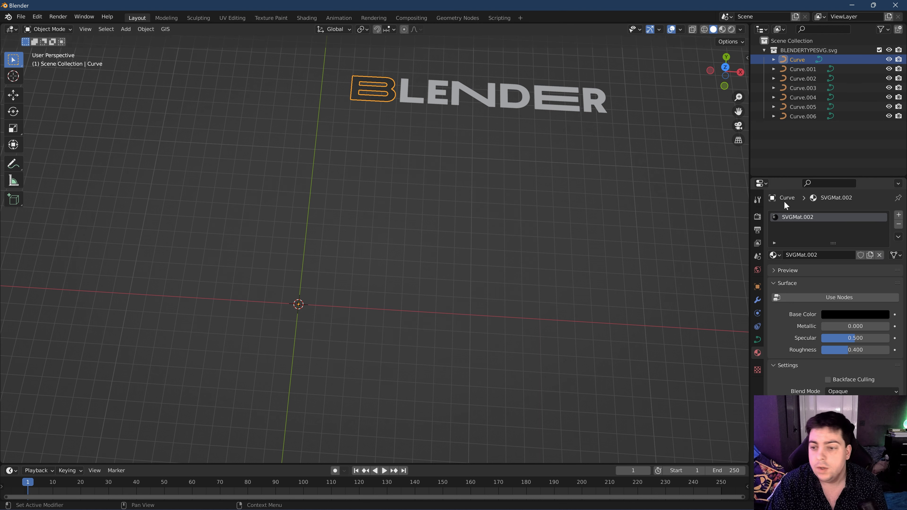
pyautogui.click(879, 254)
pyautogui.click(625, 207)
# Select all seven BLENDER letters with the R as the active one and join them into a single curve object.
pyautogui.moveTo(545, 191); pyautogui.dragTo(551, 170, button='middle')
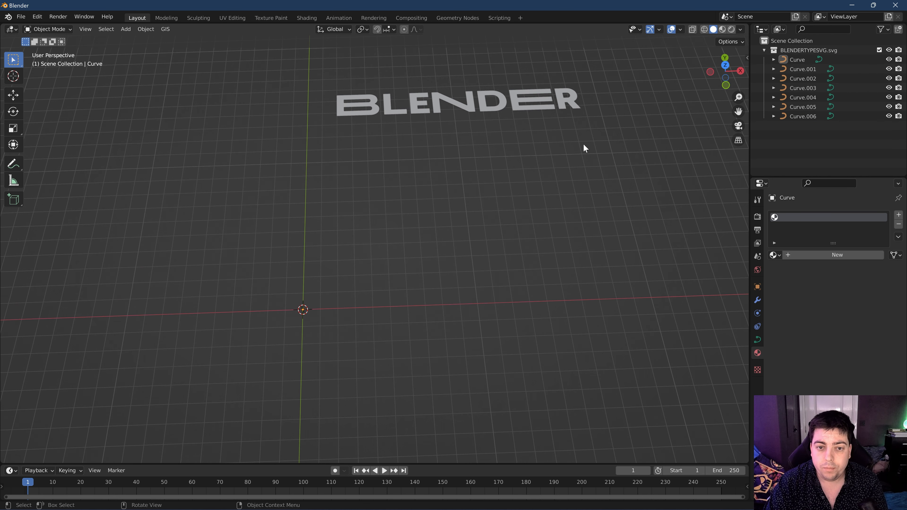
pyautogui.click(359, 115)
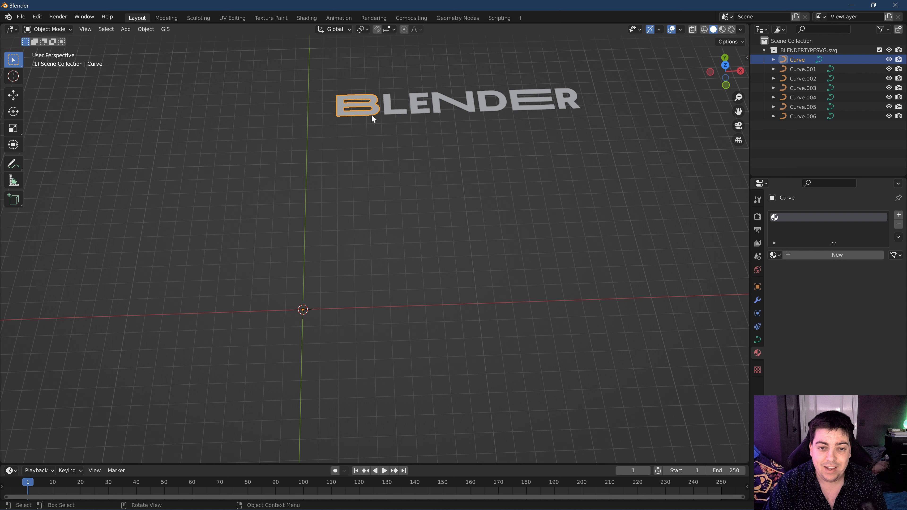
pyautogui.keyDown('shift'); pyautogui.click(388, 111); pyautogui.keyUp('shift')
pyautogui.keyDown('shift'); pyautogui.click(416, 112); pyautogui.keyUp('shift')
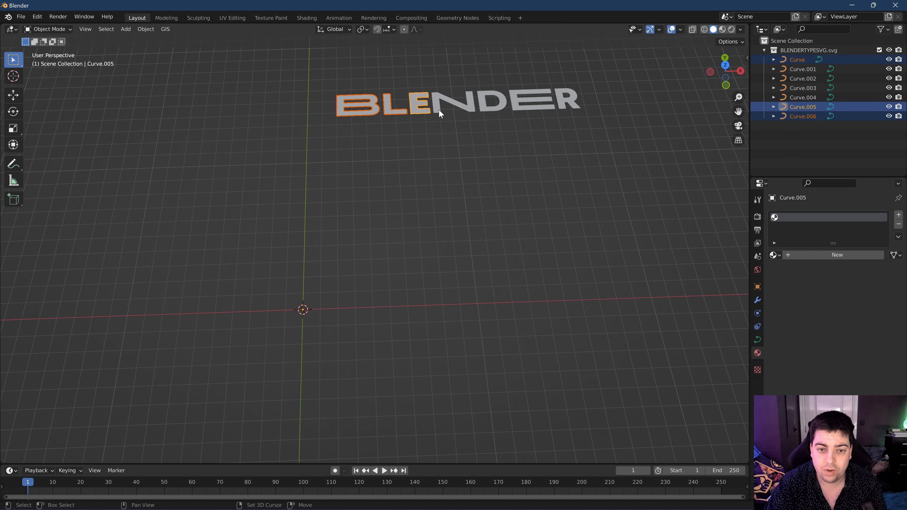
pyautogui.keyDown('shift'); pyautogui.click(459, 108); pyautogui.keyUp('shift')
pyautogui.keyDown('shift'); pyautogui.click(481, 106); pyautogui.keyUp('shift')
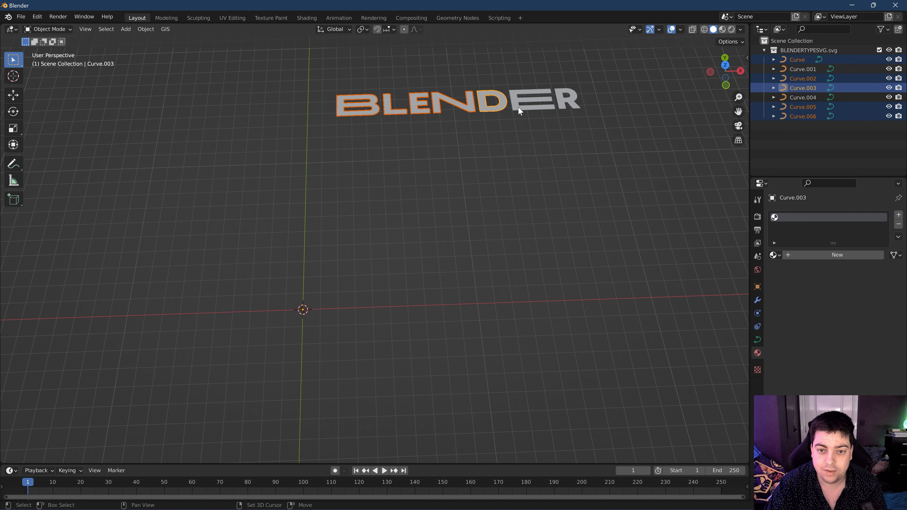
pyautogui.keyDown('shift'); pyautogui.click(519, 107); pyautogui.keyUp('shift')
pyautogui.keyDown('shift'); pyautogui.click(563, 102); pyautogui.keyUp('shift')
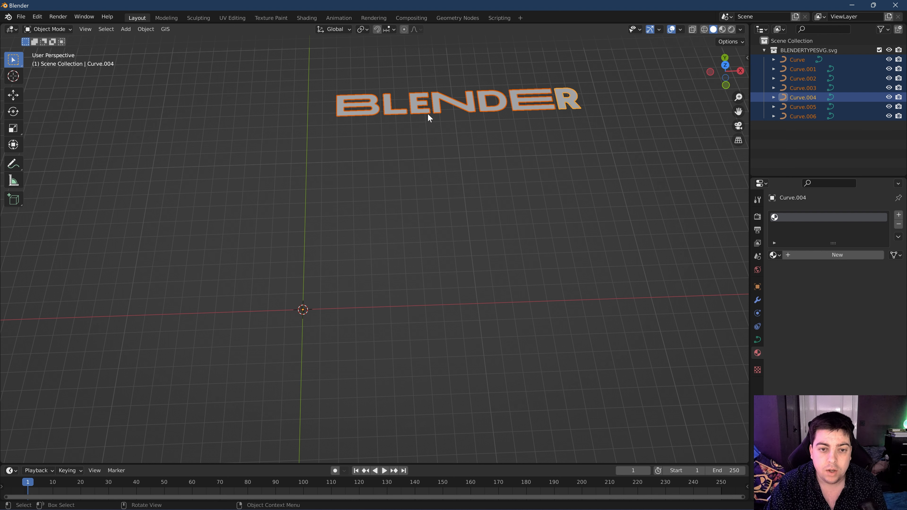
pyautogui.keyDown('shift'); pyautogui.click(417, 110); pyautogui.keyUp('shift')
pyautogui.keyDown('shift'); pyautogui.click(488, 107); pyautogui.keyUp('shift')
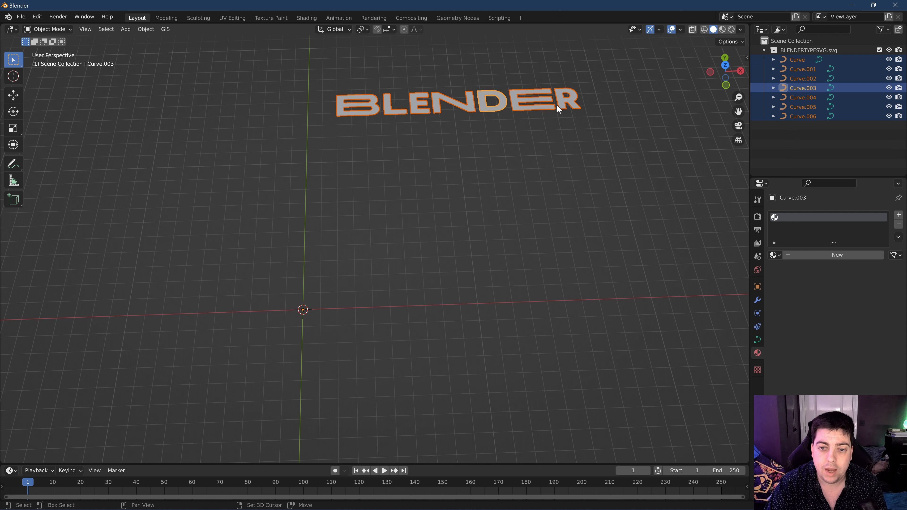
pyautogui.keyDown('shift'); pyautogui.click(563, 103); pyautogui.keyUp('shift')
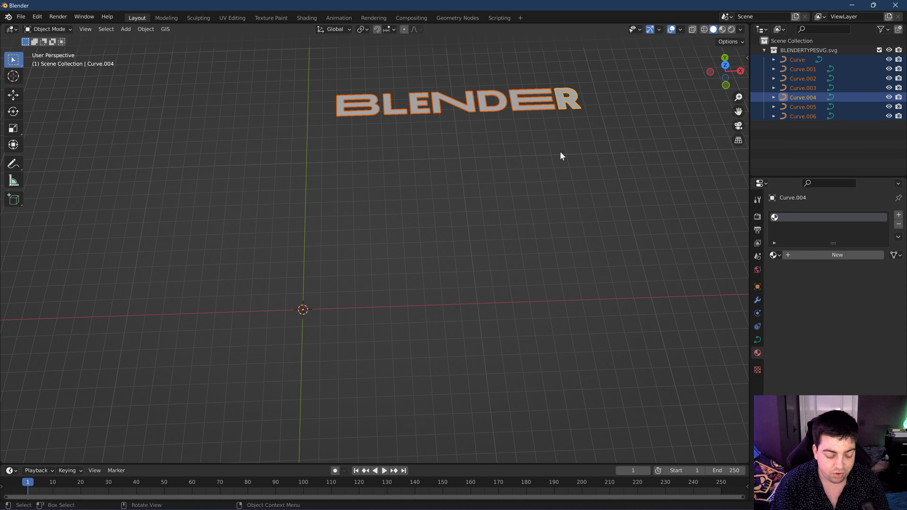
pyautogui.hotkey('ctrl', 'j')
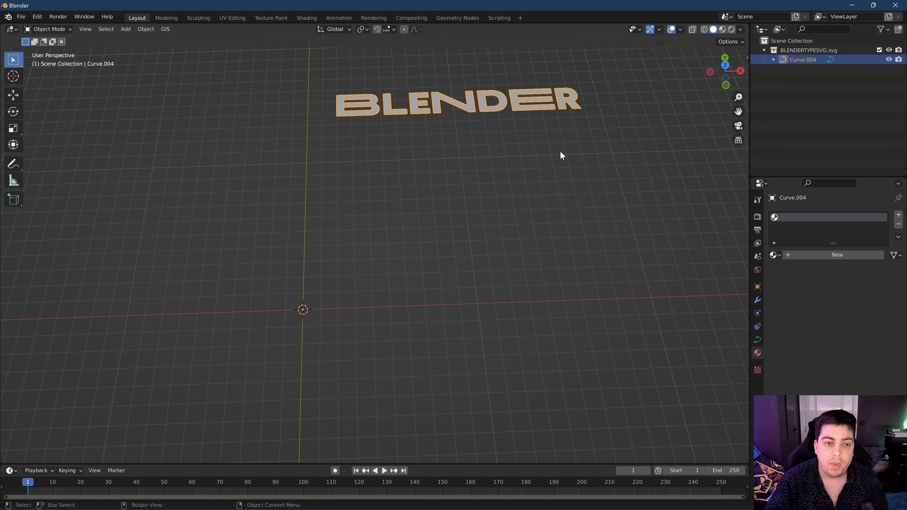
# Set the joined text's origin with Origin to Center of Mass (Surface).
pyautogui.click(140, 30)
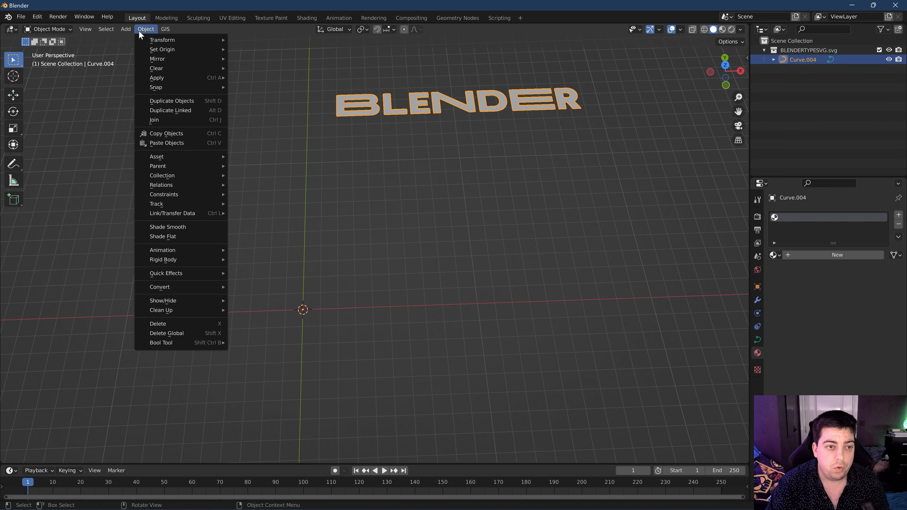
pyautogui.moveTo(155, 49)
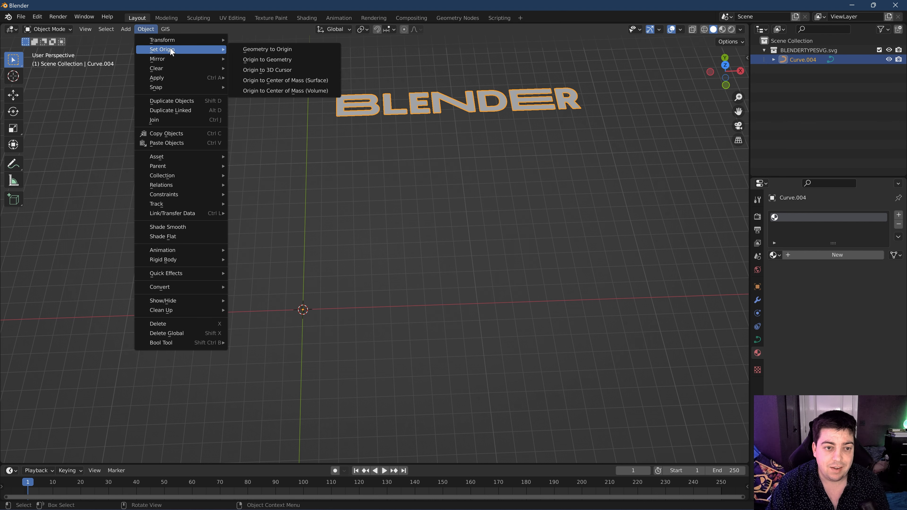
pyautogui.click(296, 82)
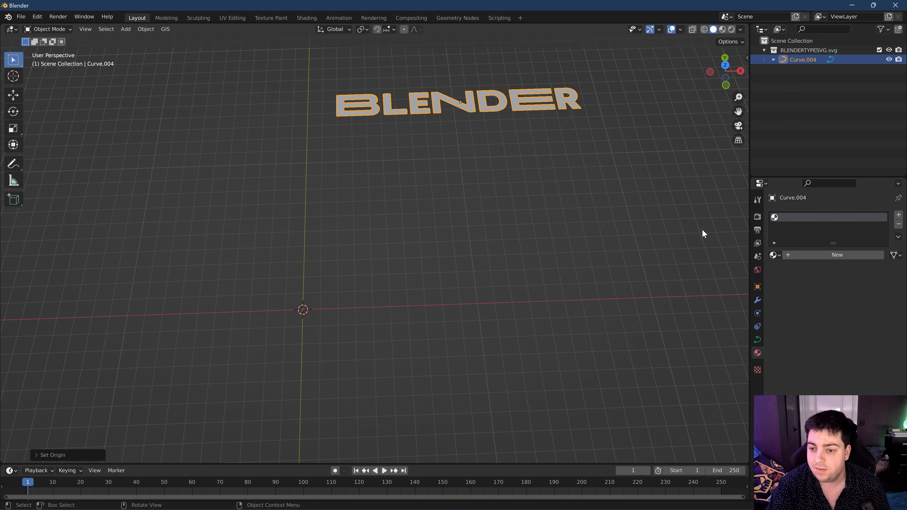
# Centre the joined text on the world origin by setting its X and Y location to 0.
pyautogui.click(757, 287)
pyautogui.click(843, 245)
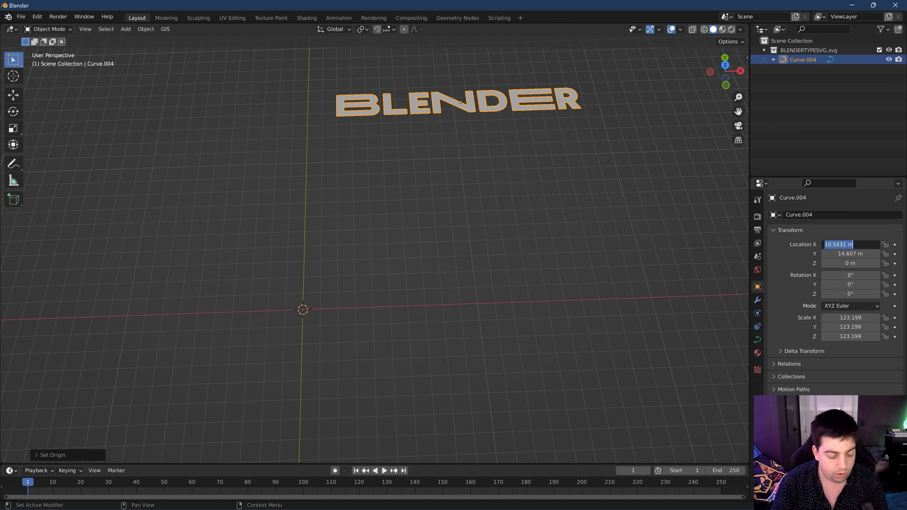
pyautogui.write('0')
pyautogui.press('Tab')
pyautogui.write('0')
pyautogui.press('Tab')
pyautogui.press('Return')
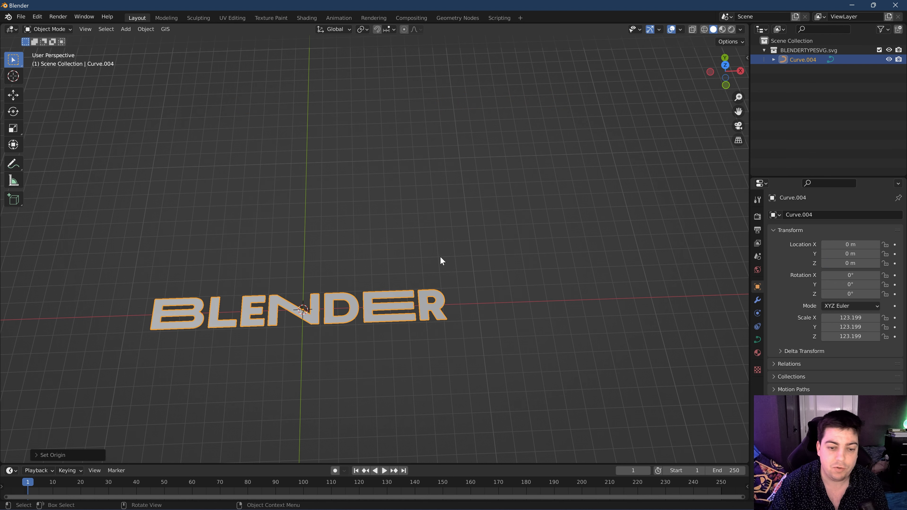
pyautogui.click(726, 66)
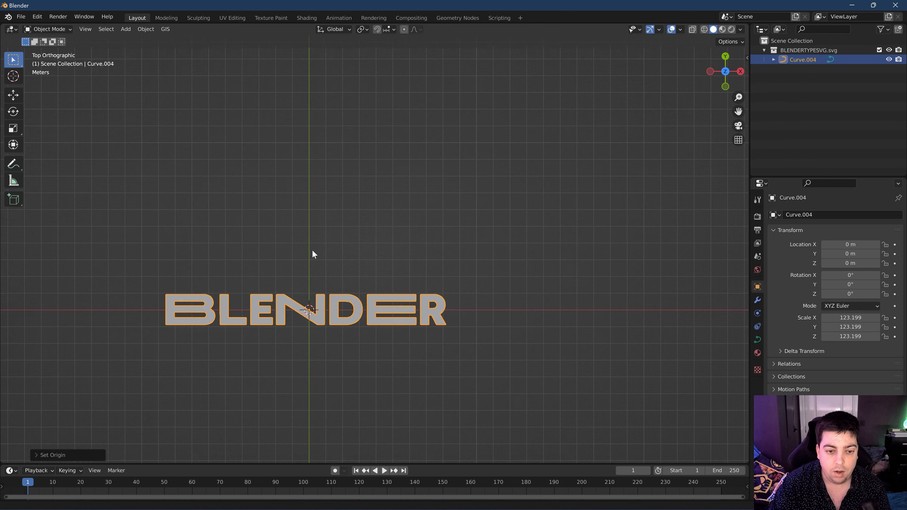
pyautogui.keyDown('shift'); pyautogui.moveTo(312, 250); pyautogui.dragTo(325, 164, button='middle'); pyautogui.keyUp('shift')
pyautogui.click(326, 164)
pyautogui.click(348, 264)
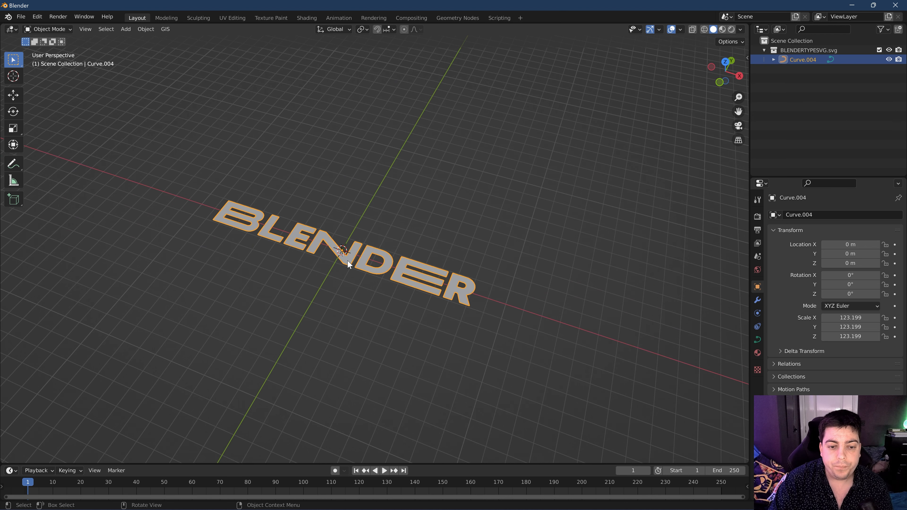
pyautogui.click(145, 30)
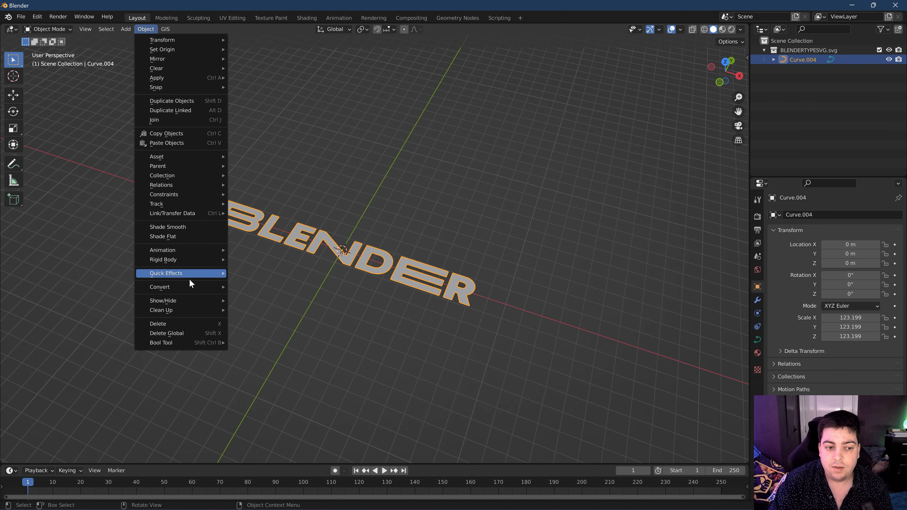
pyautogui.moveTo(182, 288)
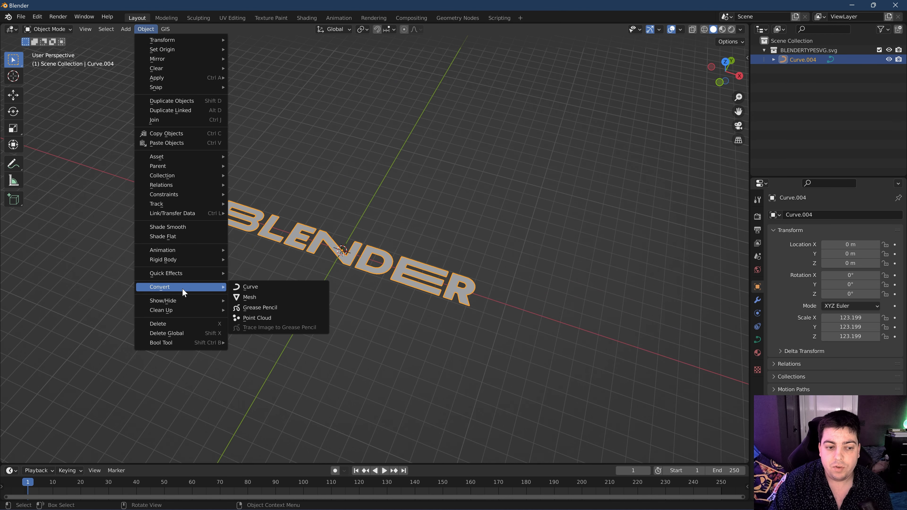
pyautogui.click(245, 297)
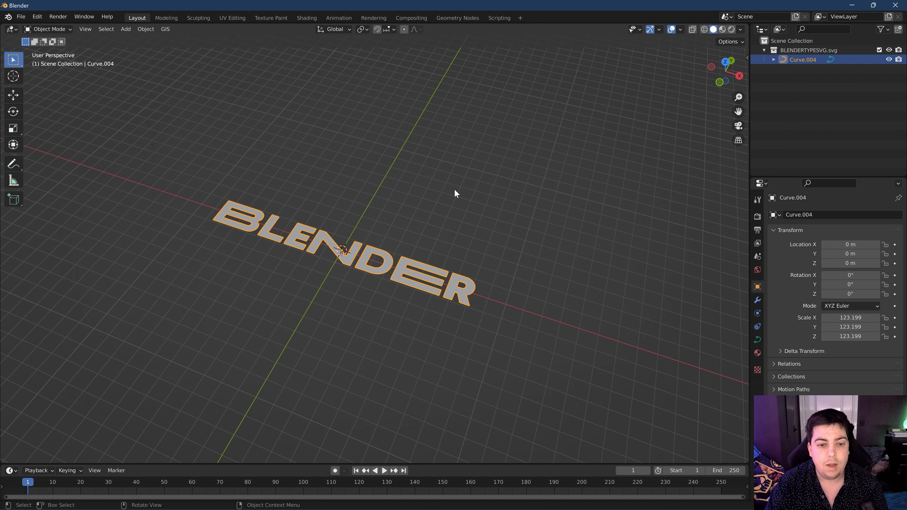
pyautogui.click(454, 189)
# Extrude the joined BLENDER text curve by 0.01 m in its curve geometry settings.
pyautogui.moveTo(474, 340); pyautogui.dragTo(412, 282, button='middle')
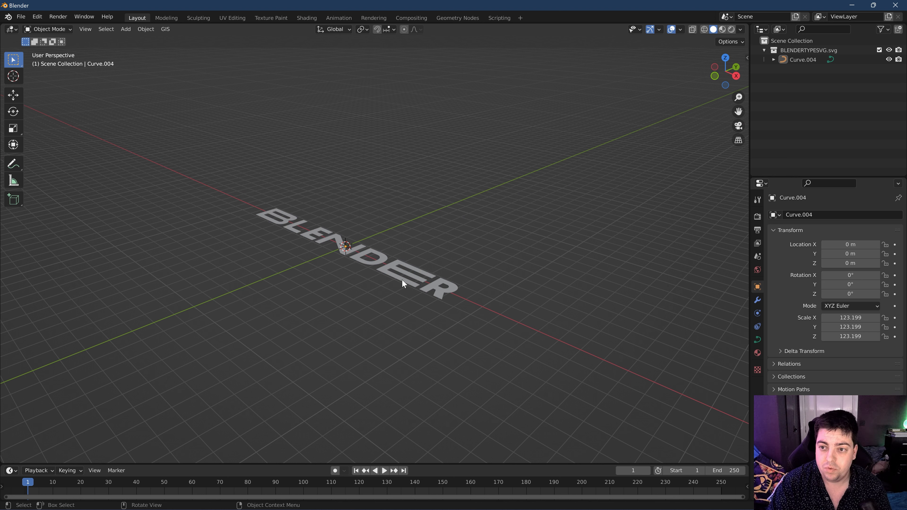
pyautogui.click(401, 280)
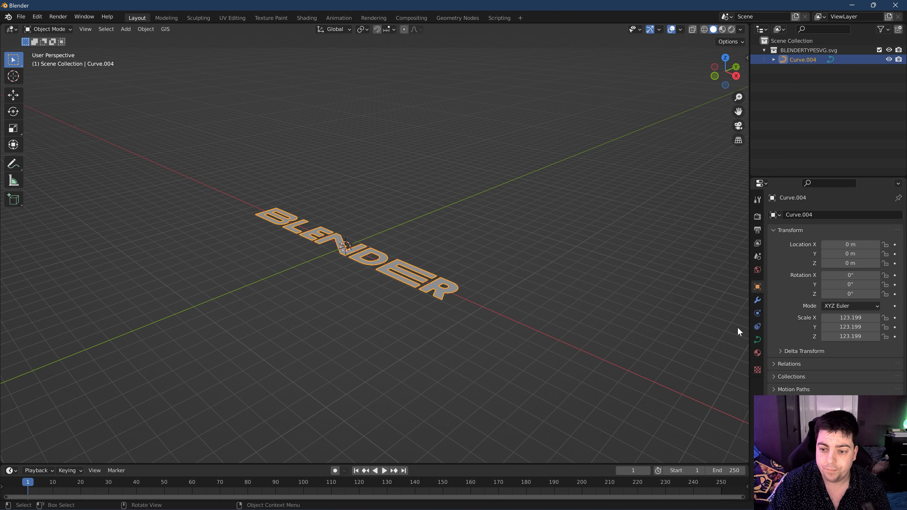
pyautogui.click(758, 339)
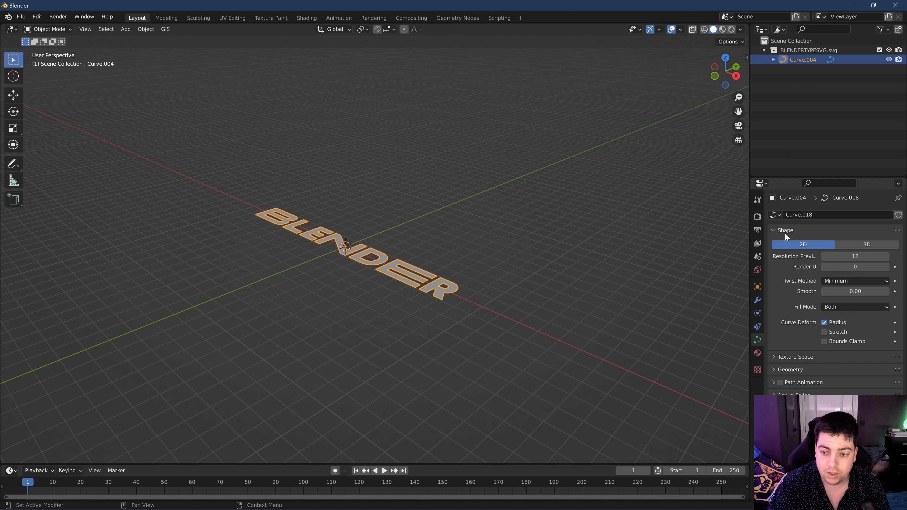
pyautogui.click(772, 230)
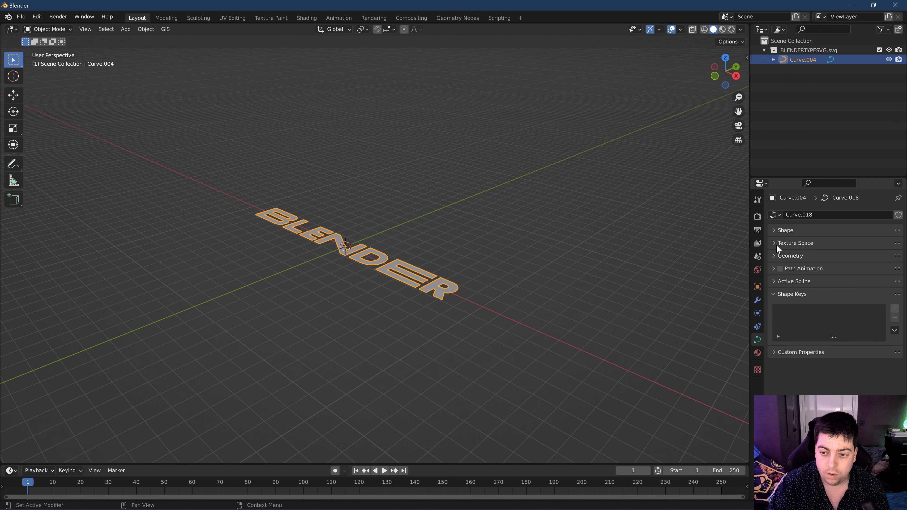
pyautogui.click(774, 255)
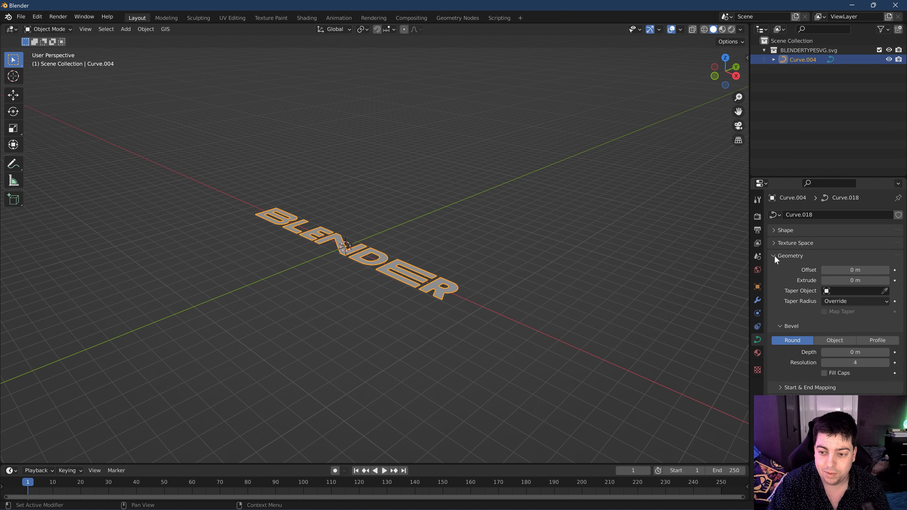
pyautogui.click(887, 281)
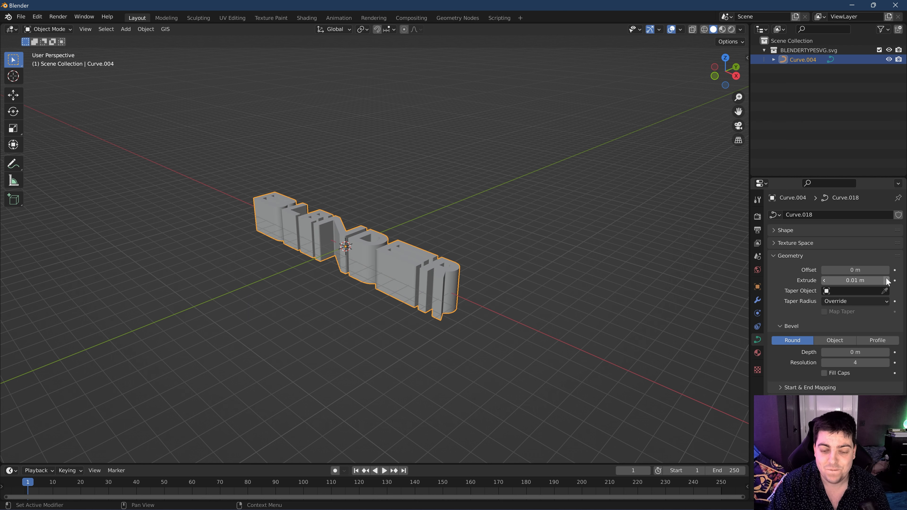
pyautogui.moveTo(527, 252); pyautogui.dragTo(449, 315, button='middle')
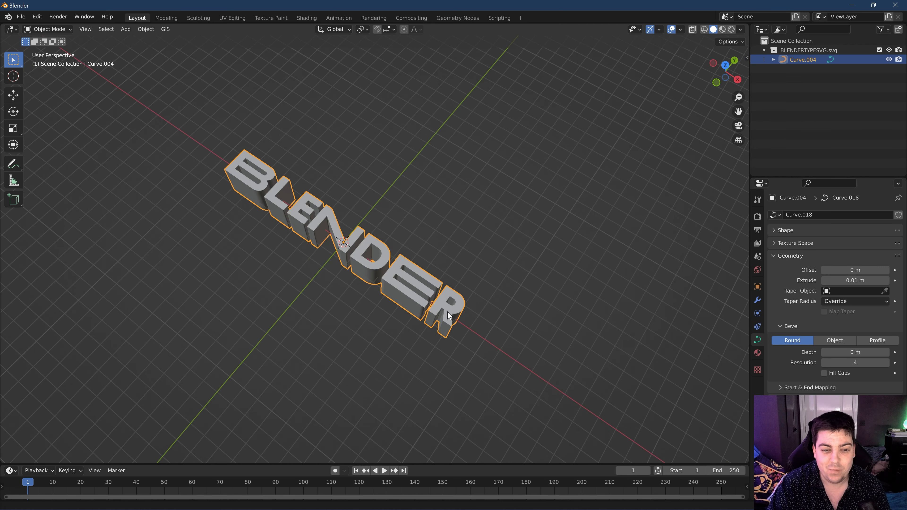
# Set the BLENDER text curve's extrusion to 0 m in its geometry settings.
pyautogui.scroll(4, 439, 316)
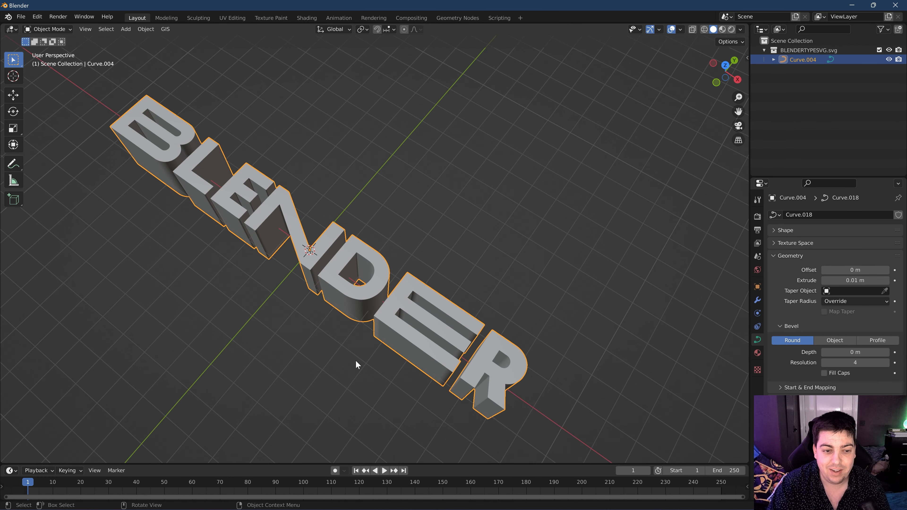
pyautogui.moveTo(356, 361); pyautogui.dragTo(327, 318, button='middle')
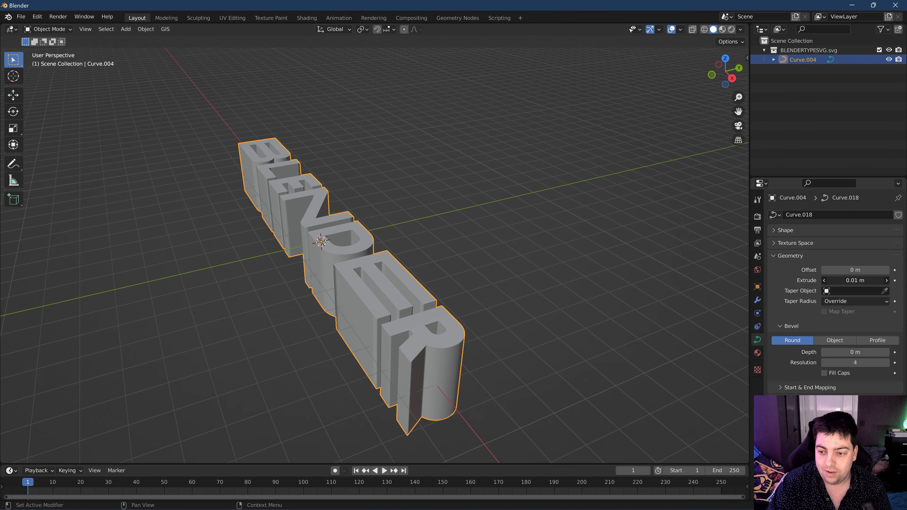
pyautogui.moveTo(855, 280); pyautogui.dragTo(832, 280)
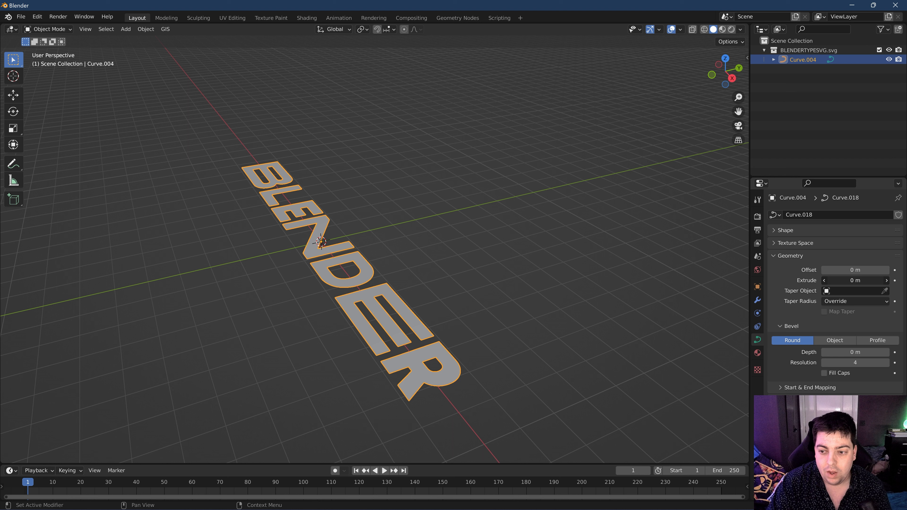
# Reselect the flat BLENDER text curve and apply its object transform.
pyautogui.click(522, 215)
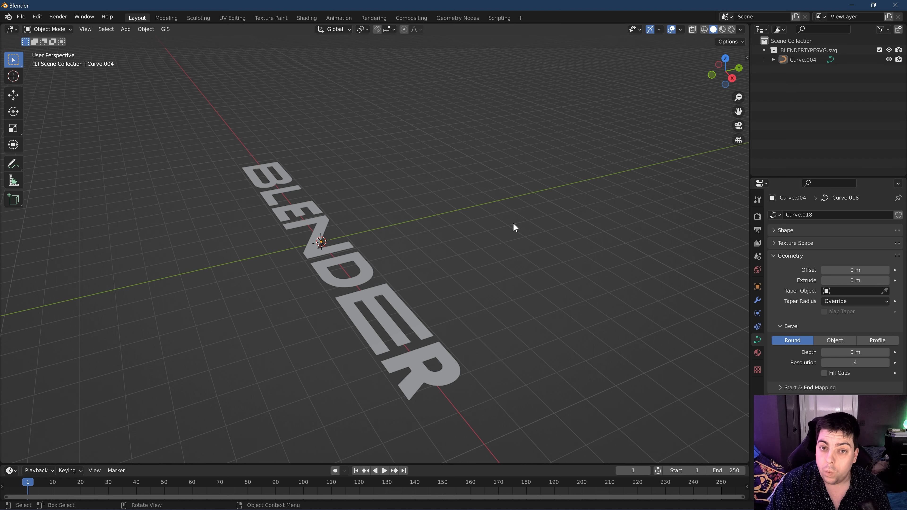
pyautogui.click(357, 301)
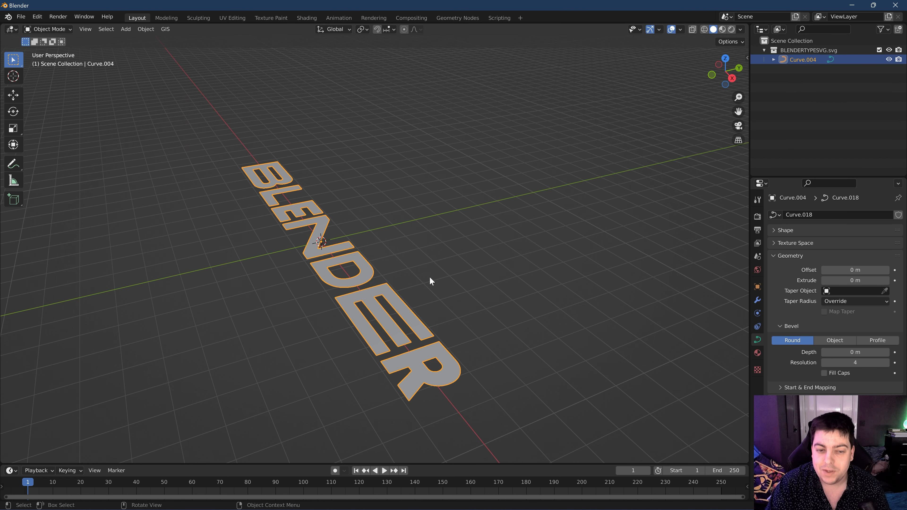
pyautogui.hotkey('ctrl', 'a')
pyautogui.click(449, 274)
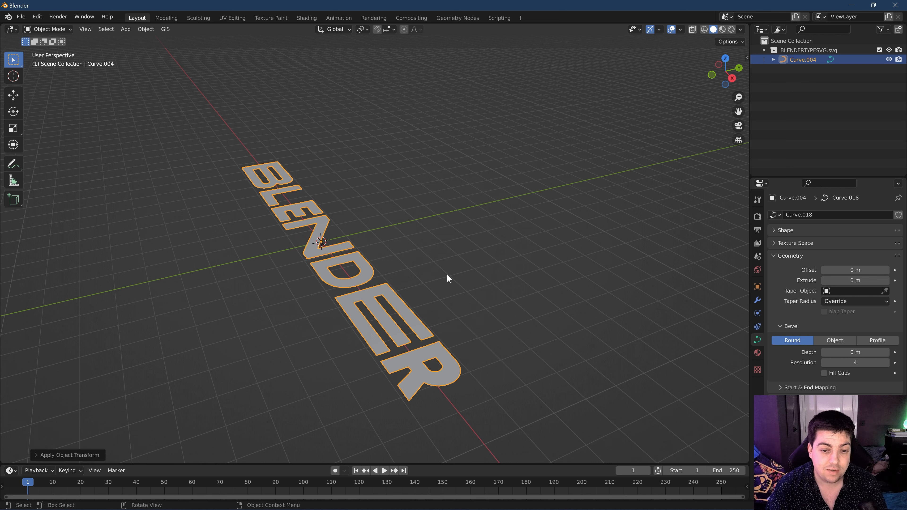
# Try a bevel depth of 0.01 m on the unextruded text and reset it to 0 m.
pyautogui.click(887, 352)
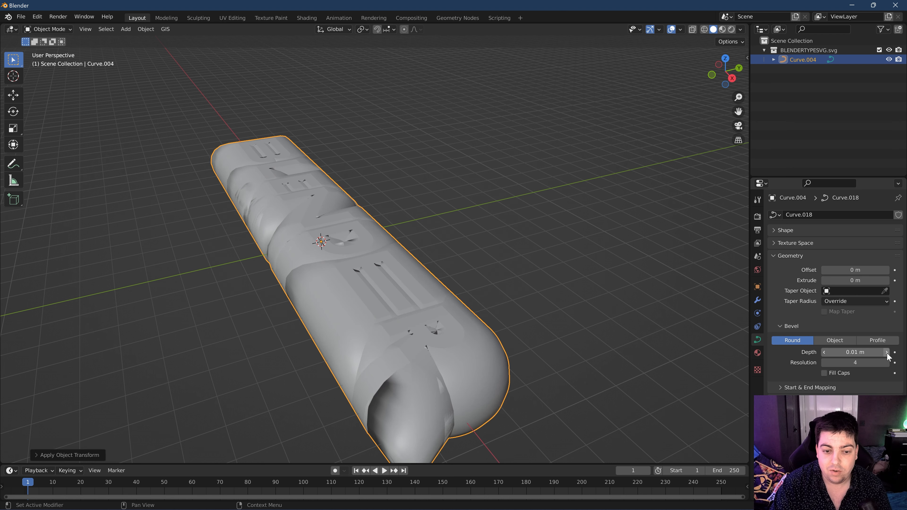
pyautogui.click(824, 352)
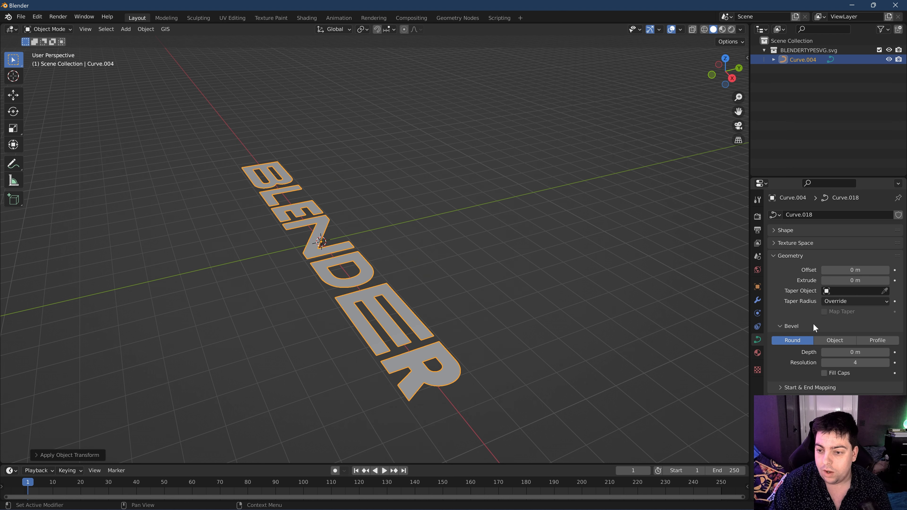
# Extrude the BLENDER text curve by 0.01 m in its geometry settings.
pyautogui.click(887, 280)
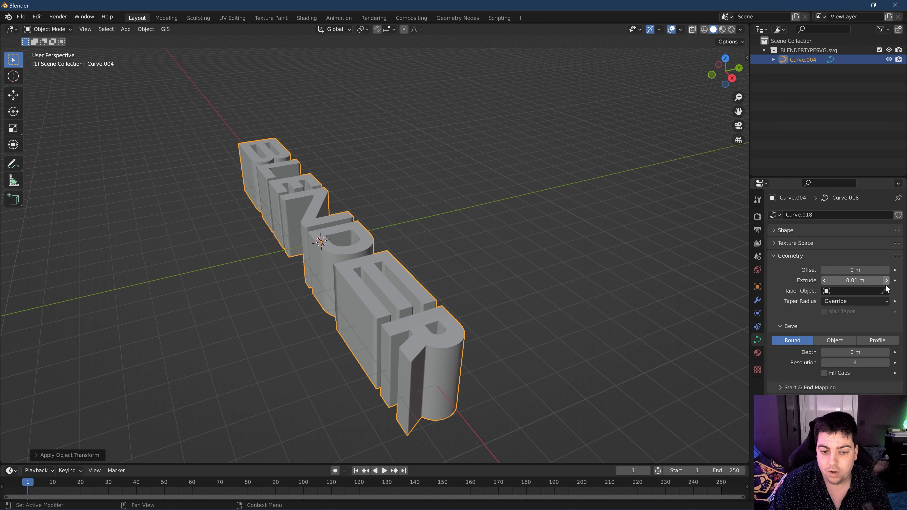
pyautogui.moveTo(407, 282); pyautogui.dragTo(480, 311, button='middle')
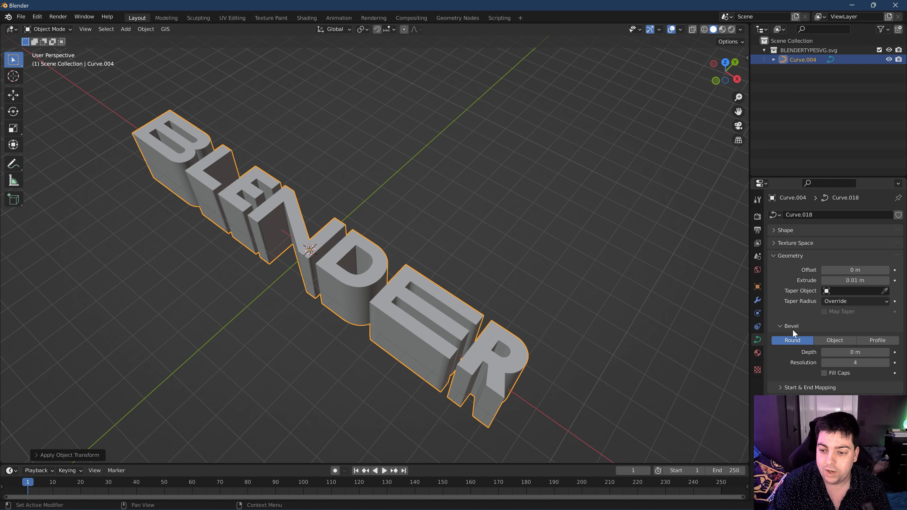
# Try bevel depths on the extruded text, starting from 0.01 m and reducing the depth to 0.001 m.
pyautogui.click(887, 352)
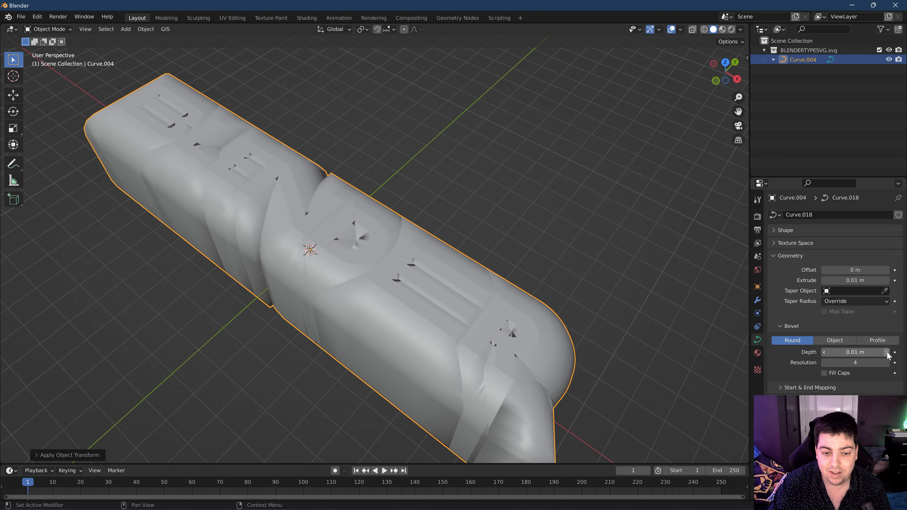
pyautogui.moveTo(624, 326); pyautogui.dragTo(546, 283, button='middle')
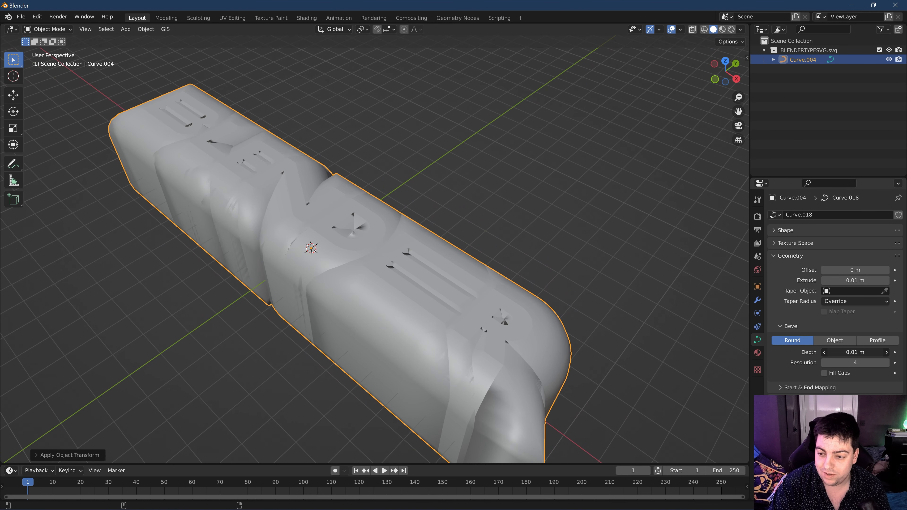
pyautogui.moveTo(855, 353); pyautogui.dragTo(843, 353)
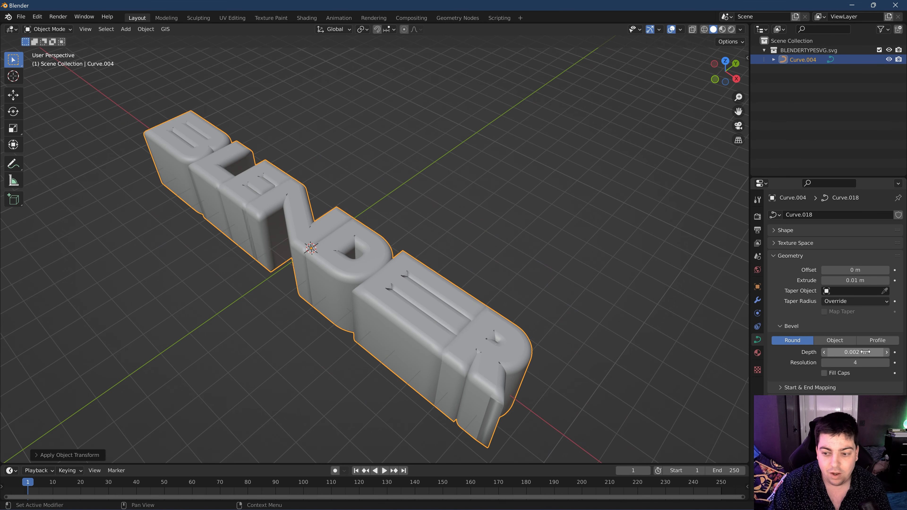
pyautogui.click(846, 353)
pyautogui.click(839, 352)
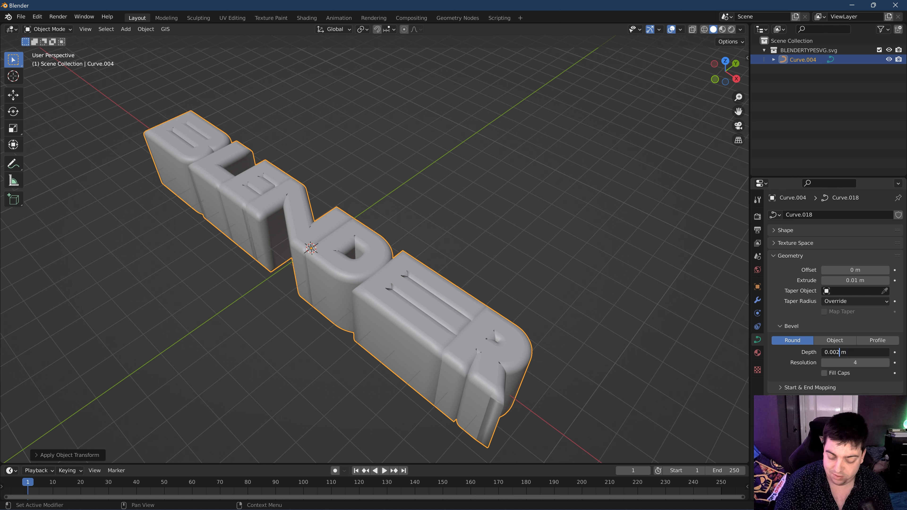
pyautogui.write('1')
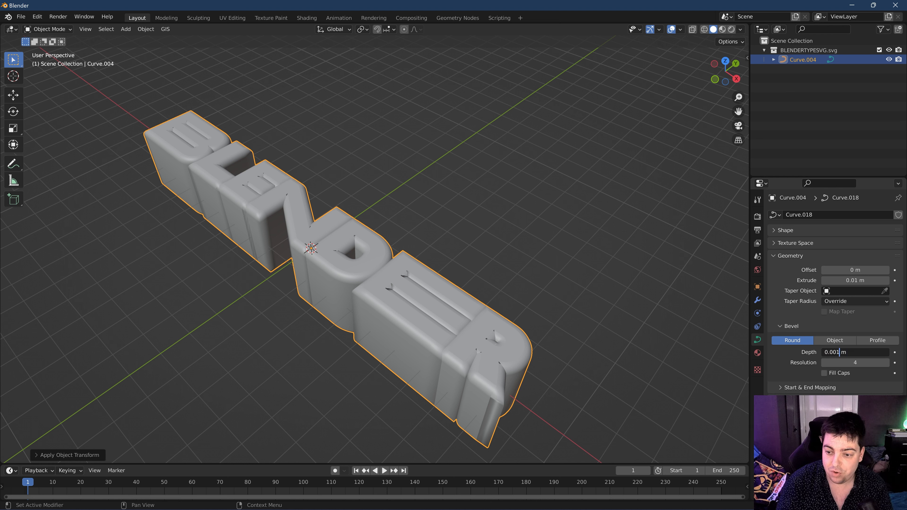
pyautogui.press('Return')
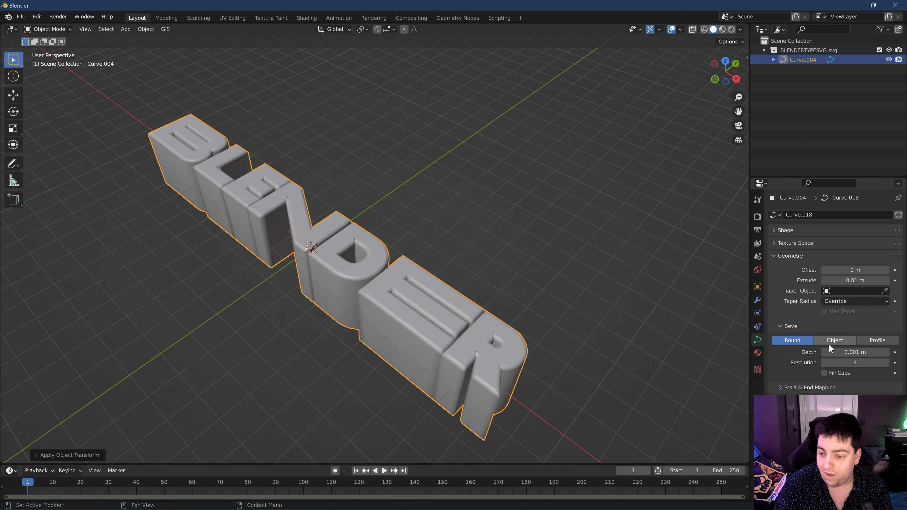
# Set the extruded text's round bevel depth to 0.0005 m.
pyautogui.click(834, 352)
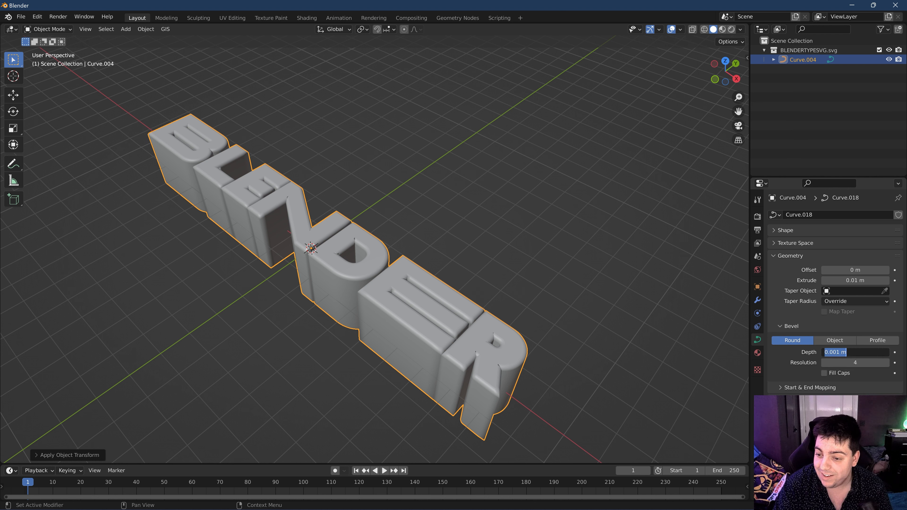
pyautogui.click(838, 352)
pyautogui.write('0')
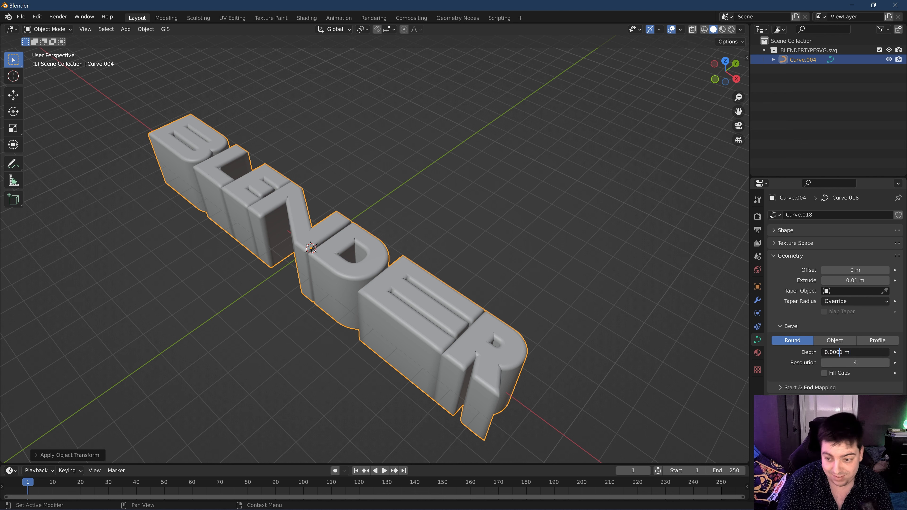
pyautogui.press('Delete')
pyautogui.write('5')
pyautogui.press('Return')
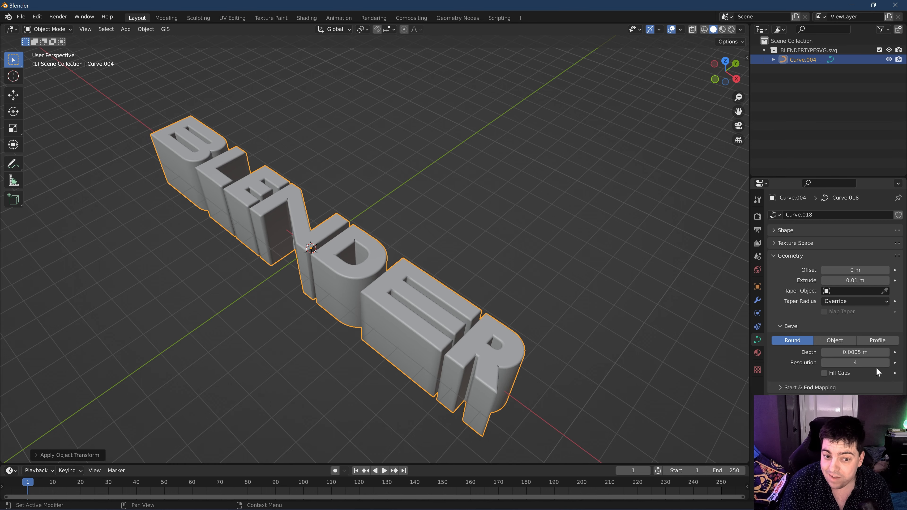
# Raise the bevel resolution of the BLENDER text curve to 7.
pyautogui.click(574, 256)
pyautogui.moveTo(574, 256); pyautogui.dragTo(353, 223, button='middle')
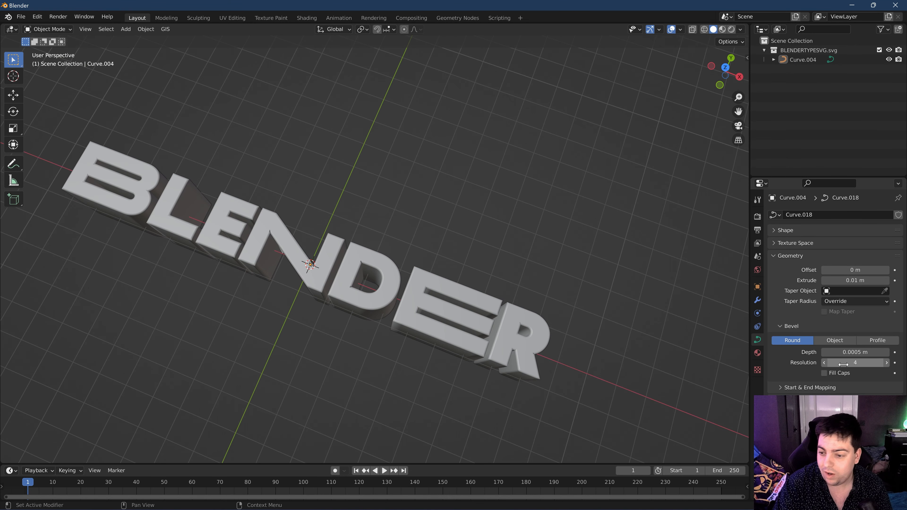
pyautogui.click(889, 362)
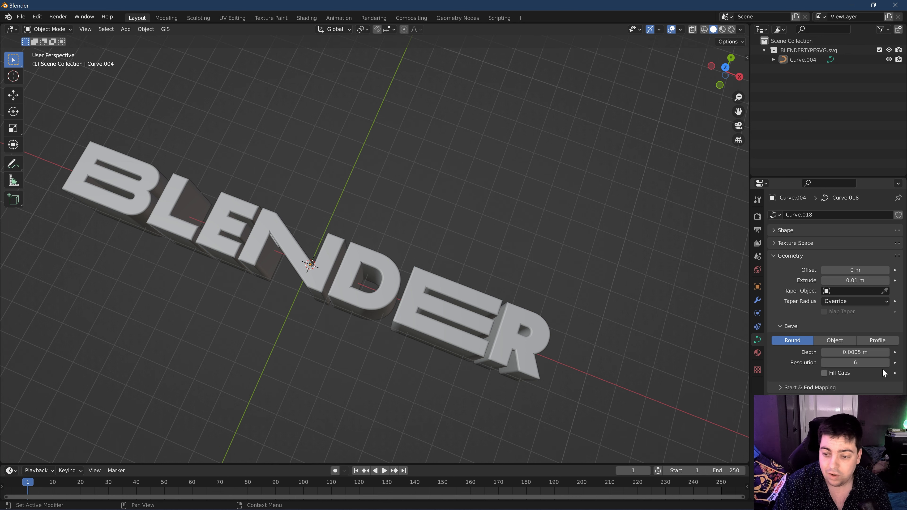
pyautogui.click(888, 363)
pyautogui.moveTo(439, 252); pyautogui.dragTo(359, 288, button='middle')
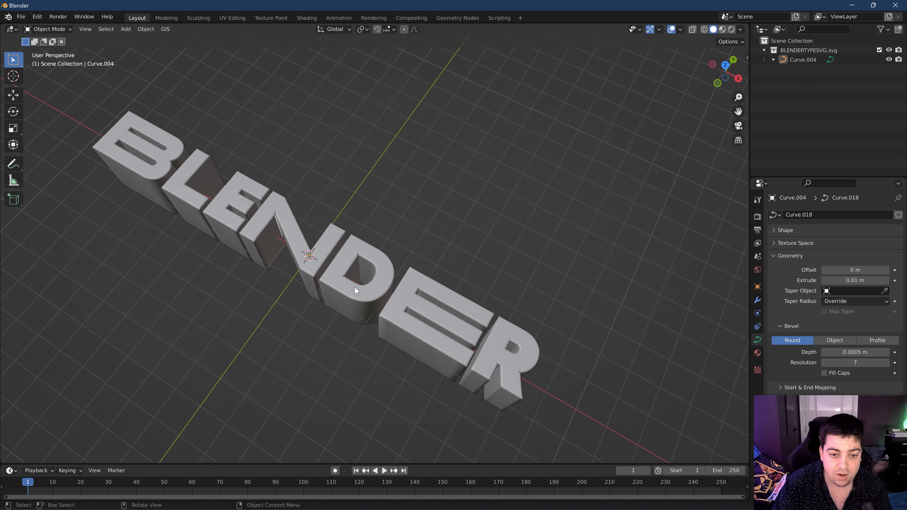
# Select the bevelled BLENDER text and apply Shade Smooth to it.
pyautogui.click(358, 302)
pyautogui.rightClick(359, 302)
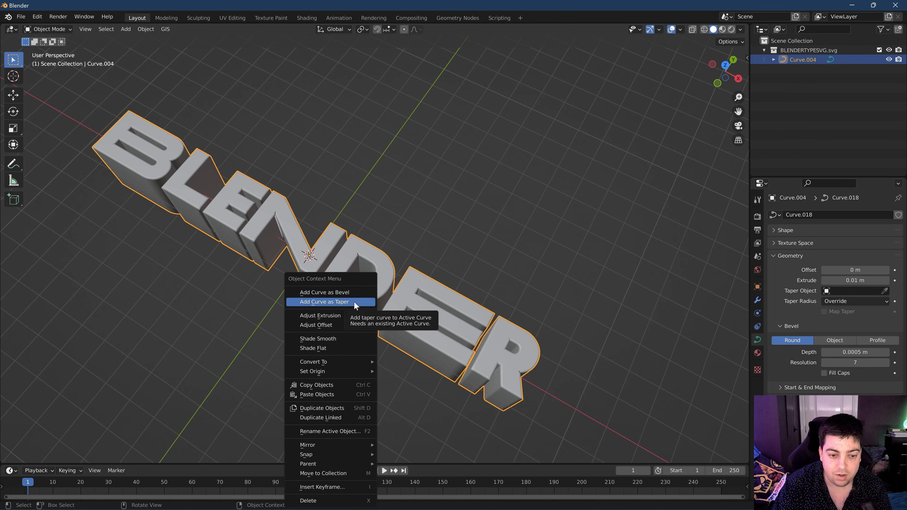
pyautogui.click(343, 339)
pyautogui.moveTo(347, 338); pyautogui.dragTo(484, 320, button='middle')
pyautogui.scroll(-3, 390, 286)
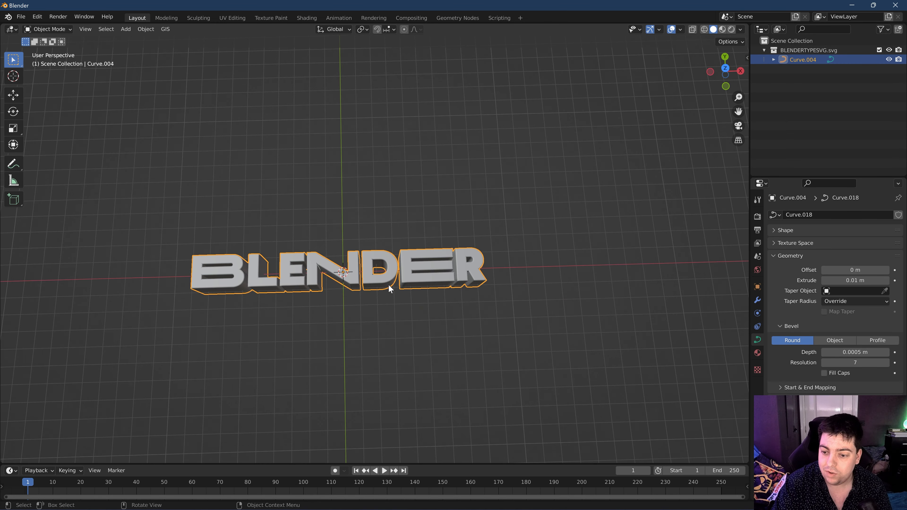
pyautogui.moveTo(391, 286); pyautogui.dragTo(388, 324, button='middle')
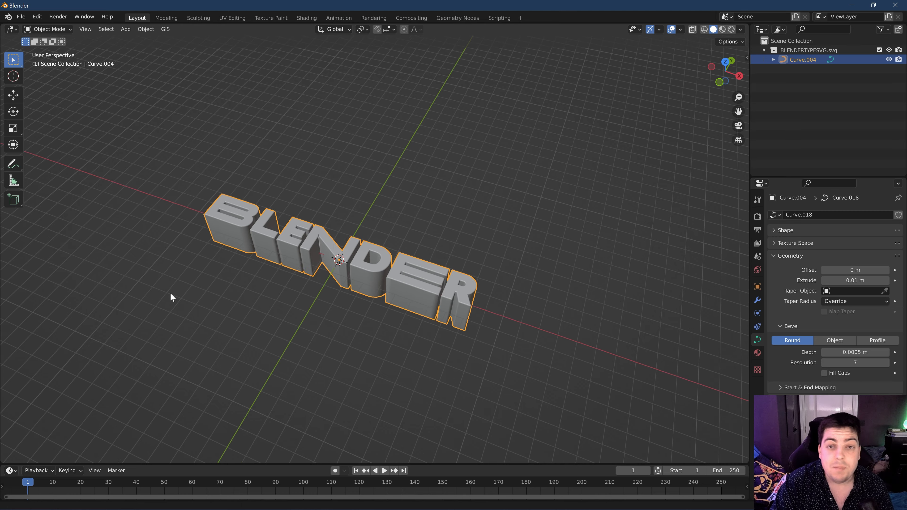
pyautogui.keyDown('shift'); pyautogui.moveTo(170, 298); pyautogui.dragTo(195, 314, button='middle'); pyautogui.keyUp('shift')
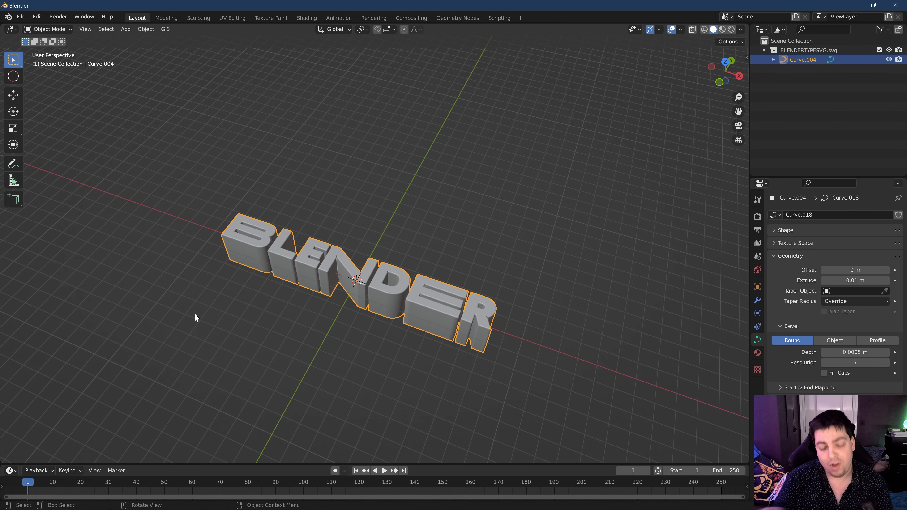